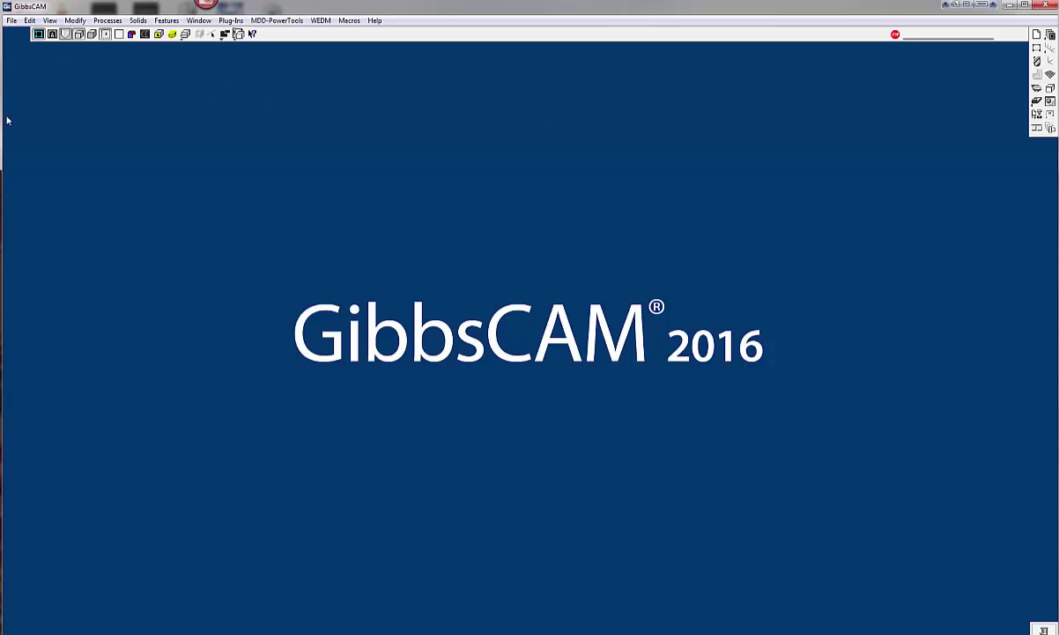
Step: Open the recent Adaptive Pocketing part file
{"action": "left_click", "coordinate": [12, 20]}
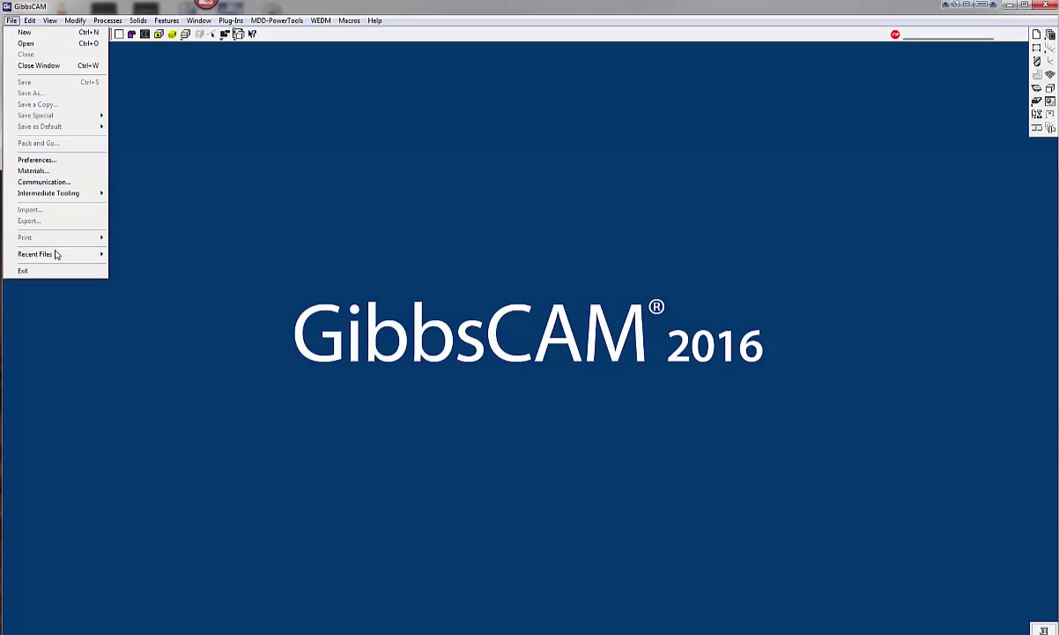
{"action": "mouse_move", "coordinate": [104, 255]}
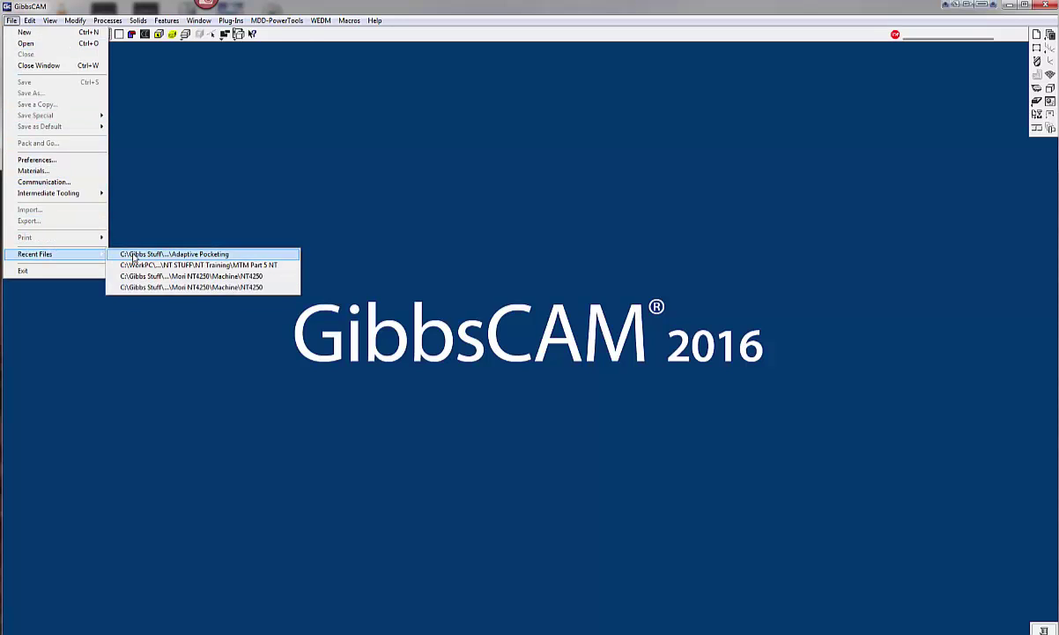
{"action": "left_click", "coordinate": [136, 255]}
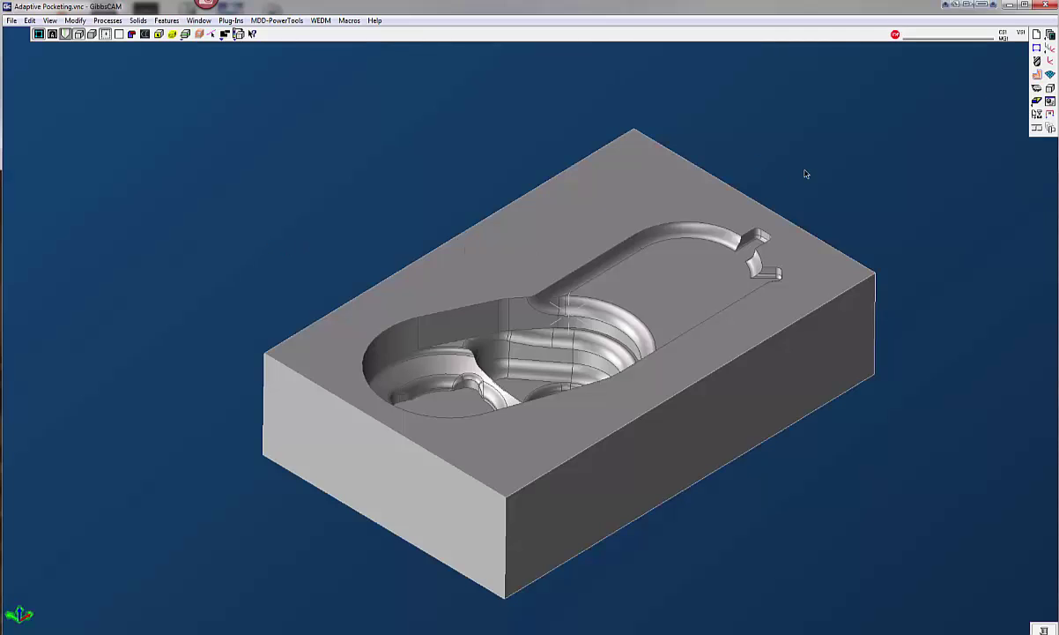
{"action": "middle_click_drag", "start_coordinate": [812, 178], "coordinate": [812, 179]}
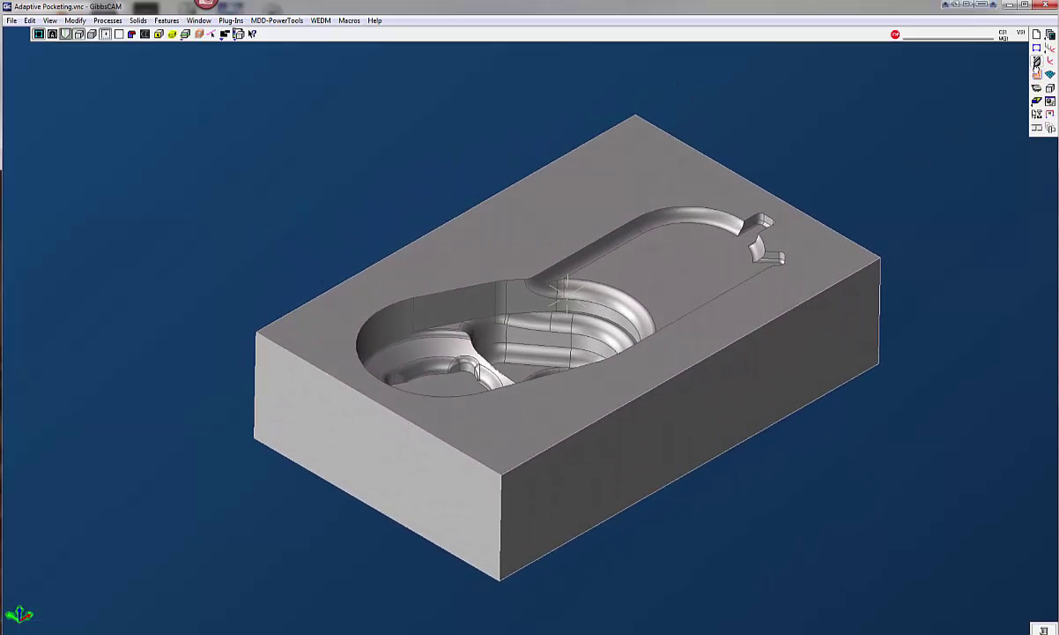
Step: Set the overall length of the 0.5 inch end mill, tool 1, to 4 inches and close its definition
{"action": "left_click", "coordinate": [1038, 60]}
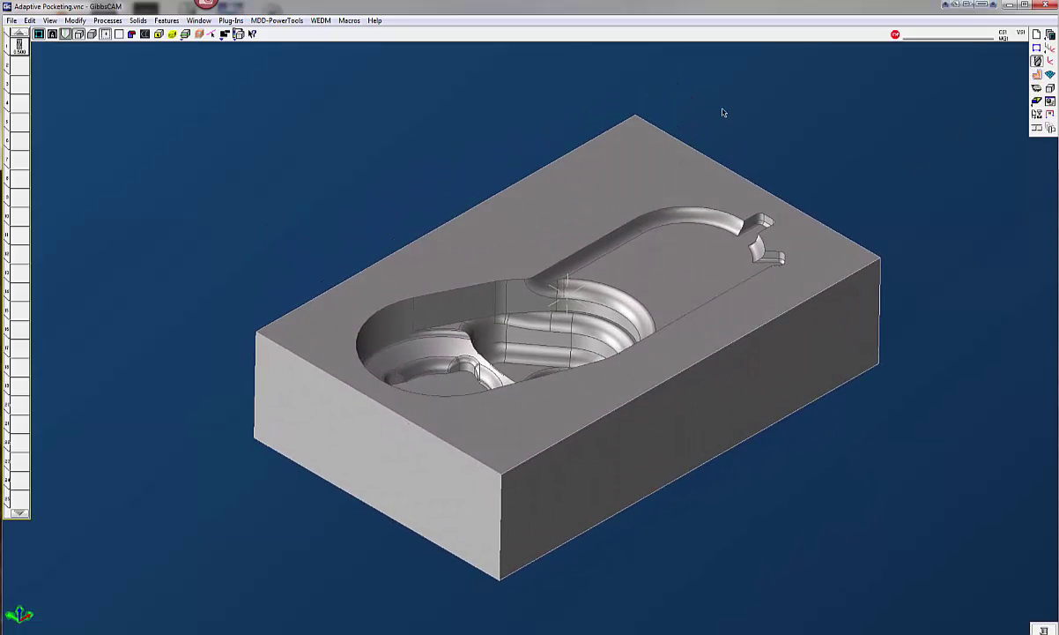
{"action": "double_click", "coordinate": [19, 44]}
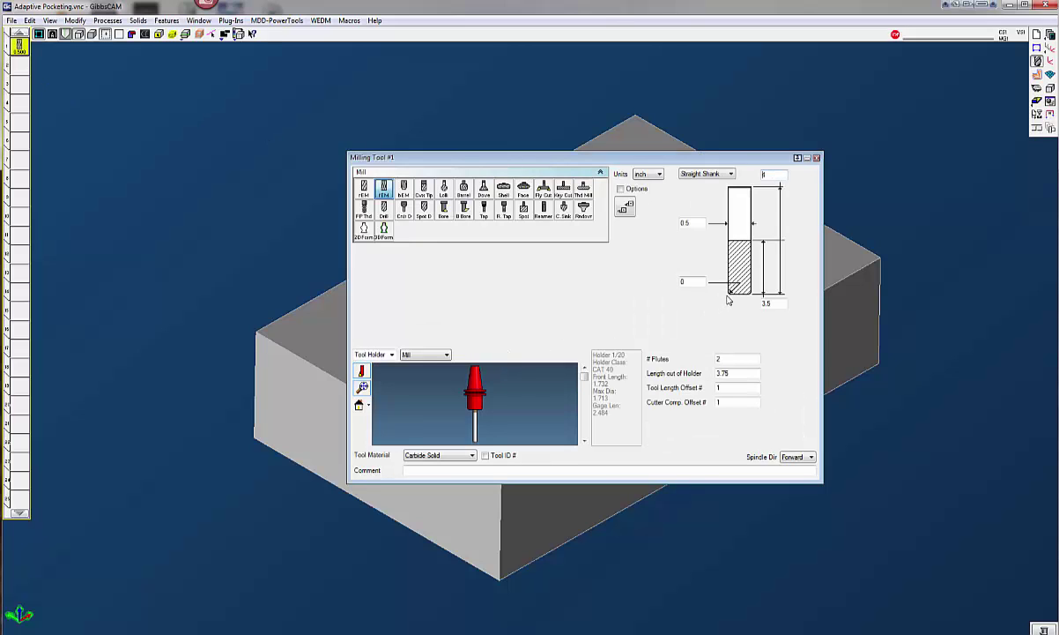
{"action": "type", "text": "4"}
{"action": "left_click", "coordinate": [816, 157]}
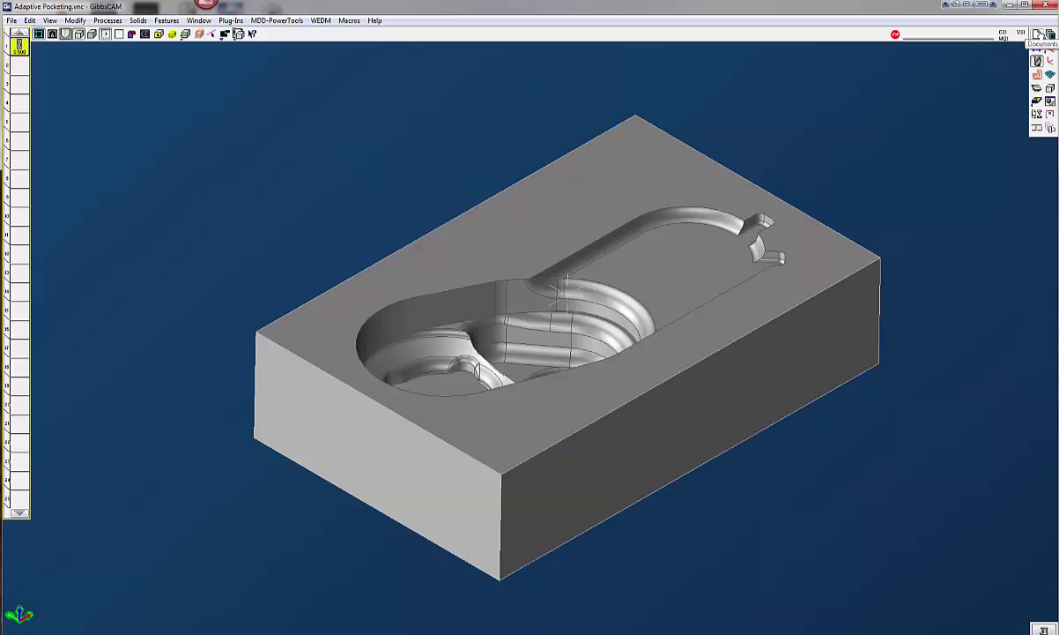
Step: Review the document's machine, material and stock size settings
{"action": "left_click", "coordinate": [1037, 36]}
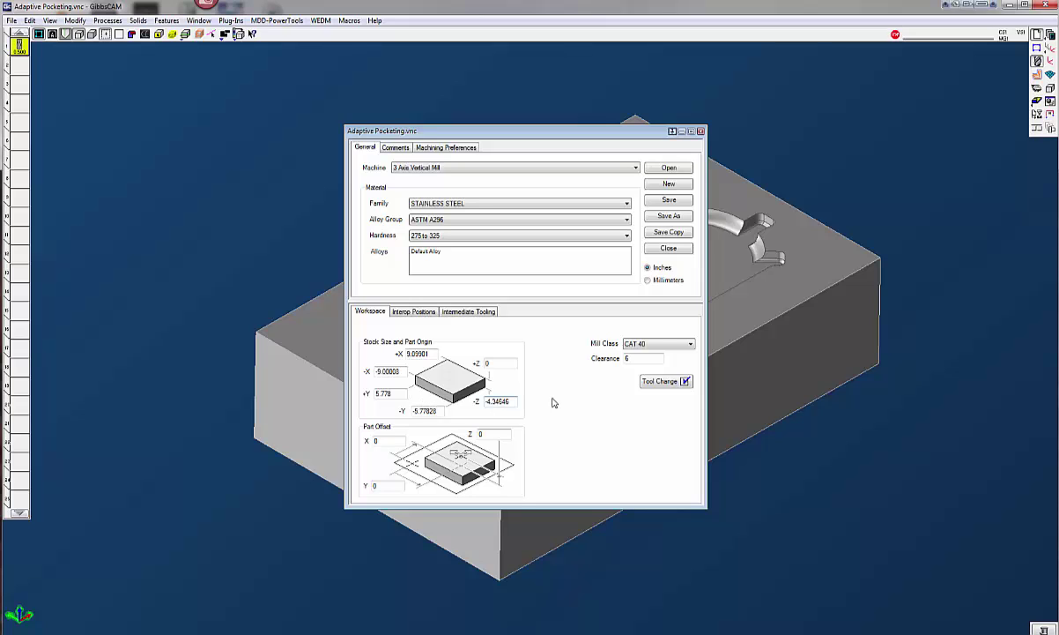
{"action": "left_click", "coordinate": [701, 131]}
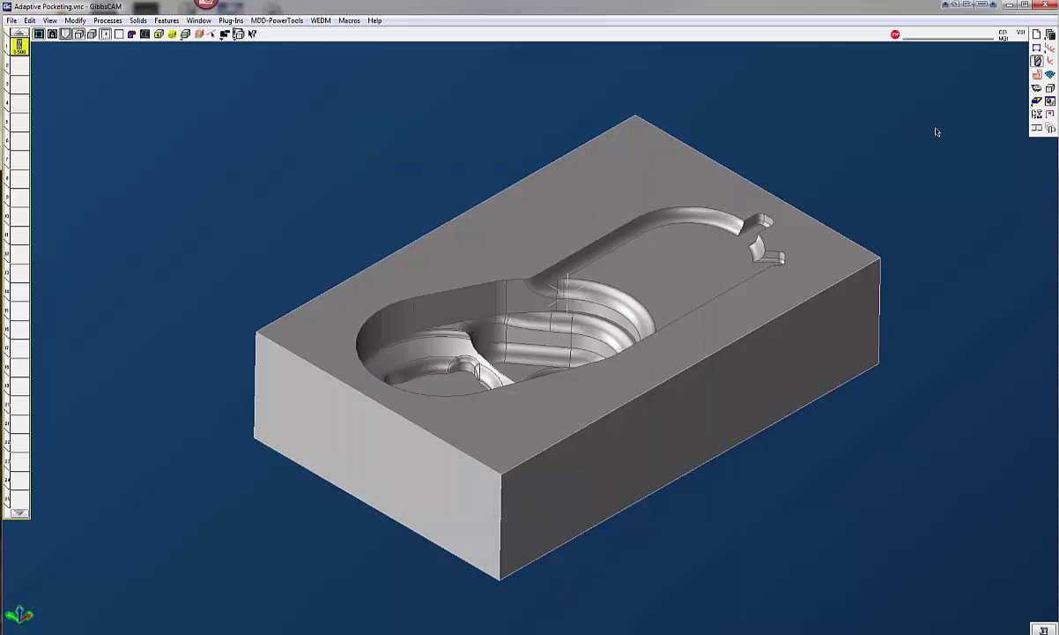
Step: Create an Advanced 3D Machining process that uses tool 1 and display its settings
{"action": "left_click", "coordinate": [1038, 76]}
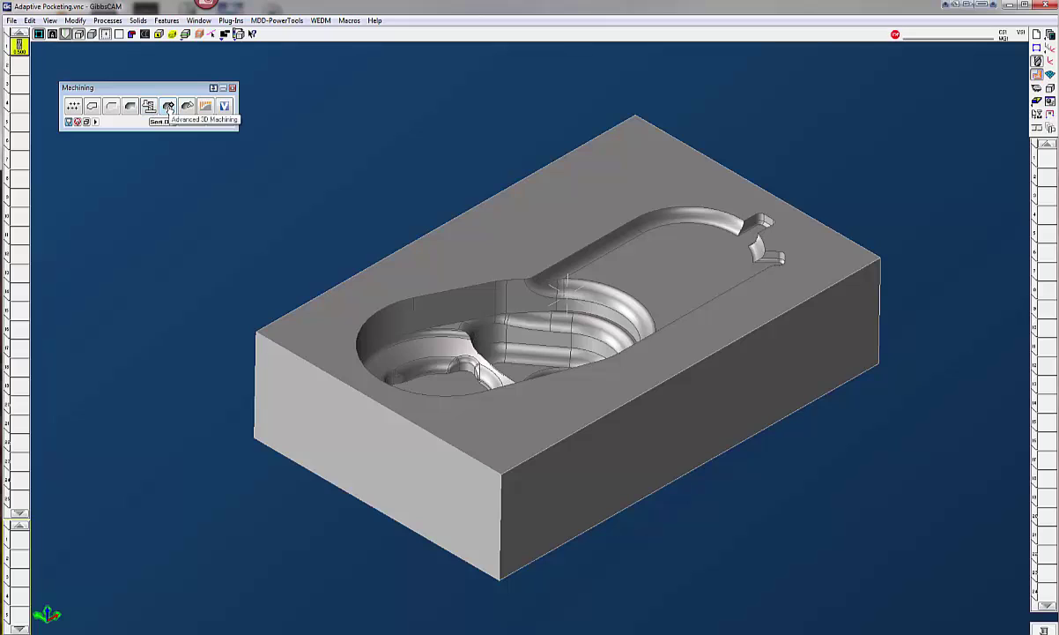
{"action": "left_click_drag", "start_coordinate": [24, 531], "coordinate": [20, 539]}
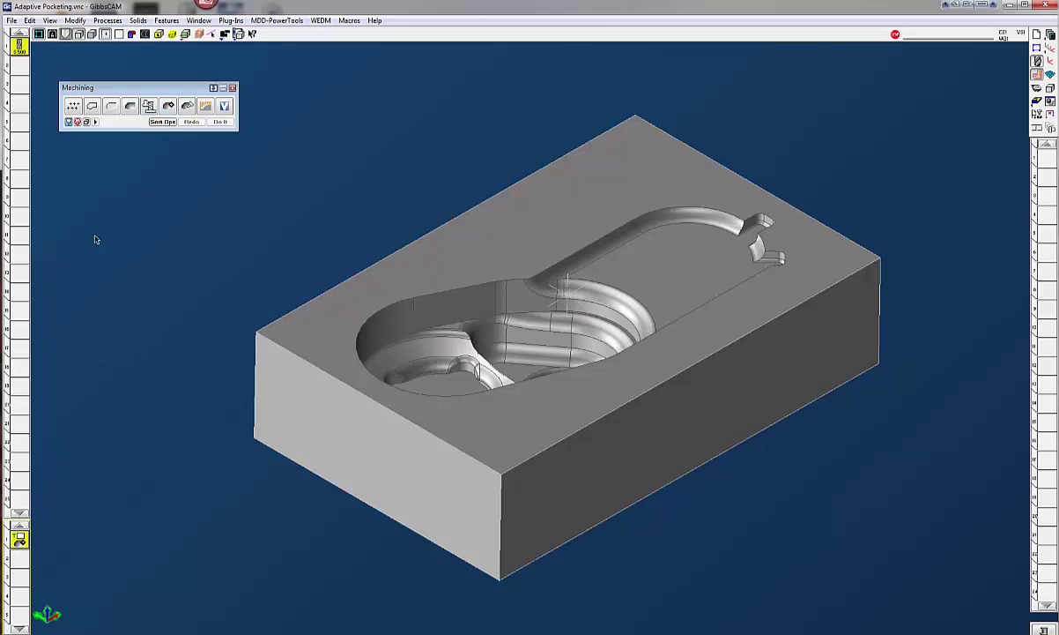
{"action": "left_click_drag", "start_coordinate": [19, 48], "coordinate": [20, 540]}
{"action": "double_click", "coordinate": [19, 540]}
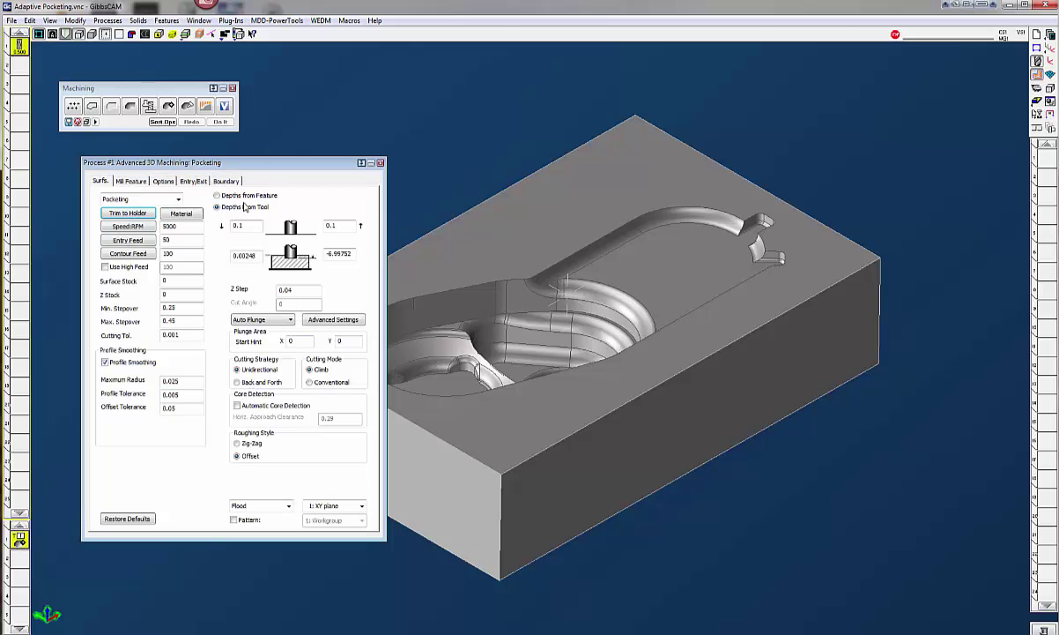
Step: Change the process type to Adaptive Pocketing and restore its default parameters
{"action": "left_click", "coordinate": [140, 199]}
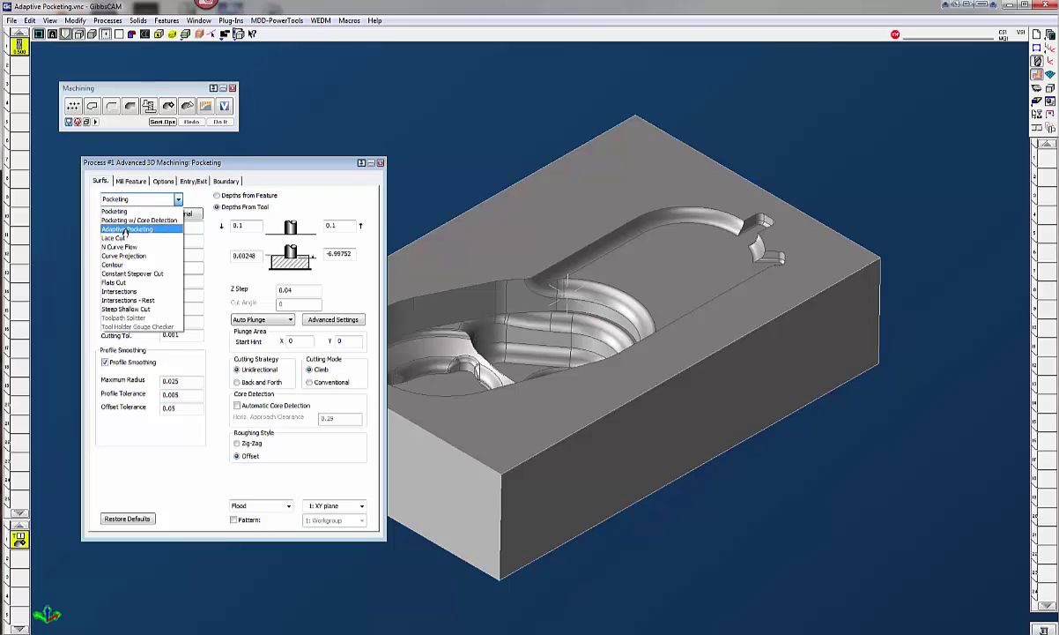
{"action": "left_click", "coordinate": [126, 229]}
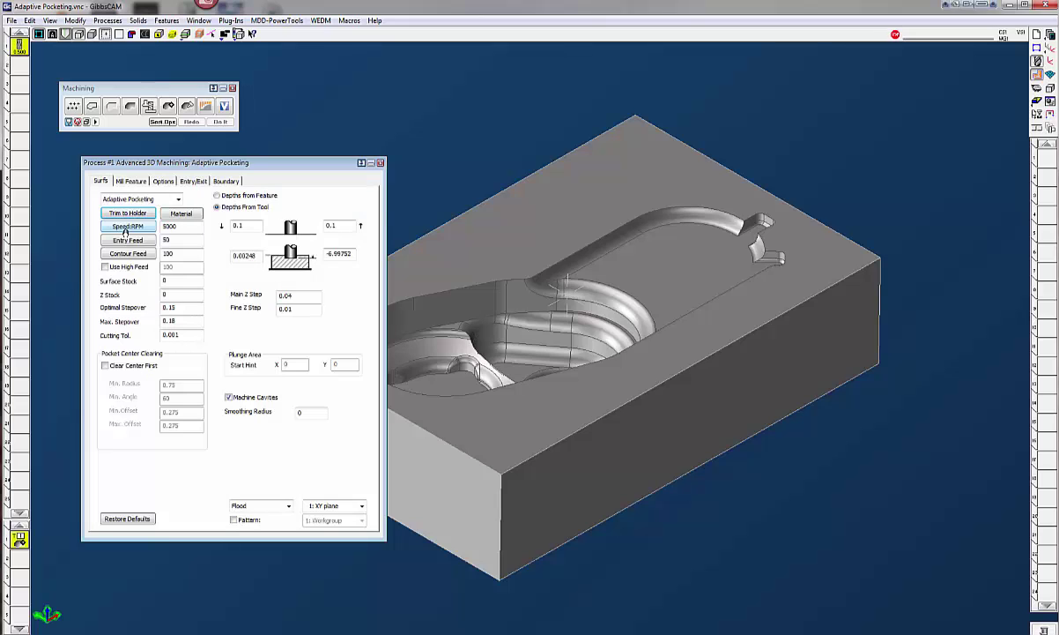
{"action": "left_click", "coordinate": [133, 523]}
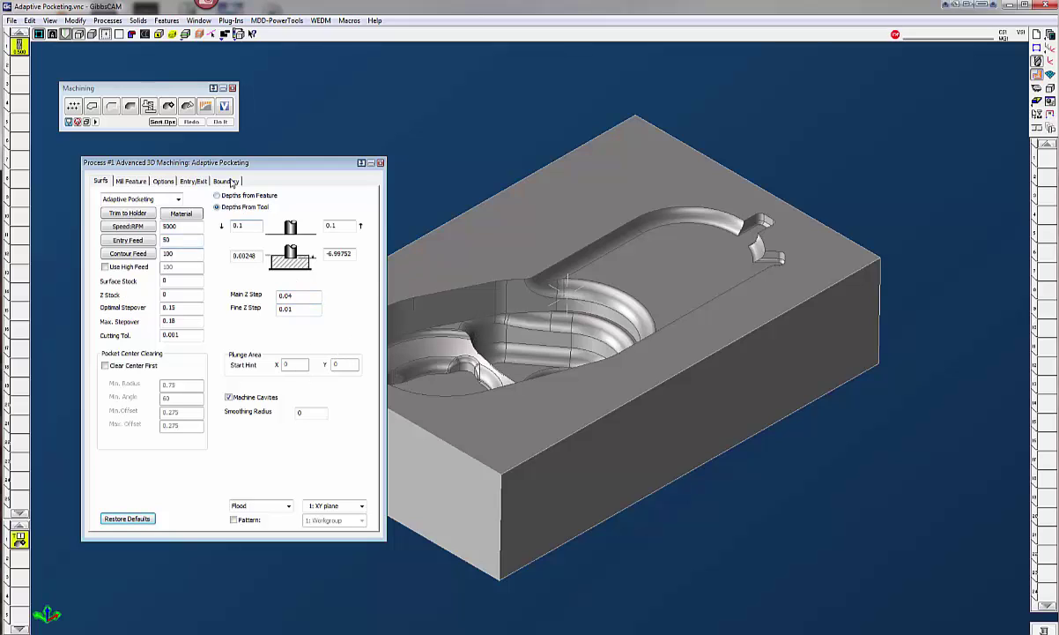
{"action": "left_click_drag", "start_coordinate": [226, 170], "coordinate": [176, 170]}
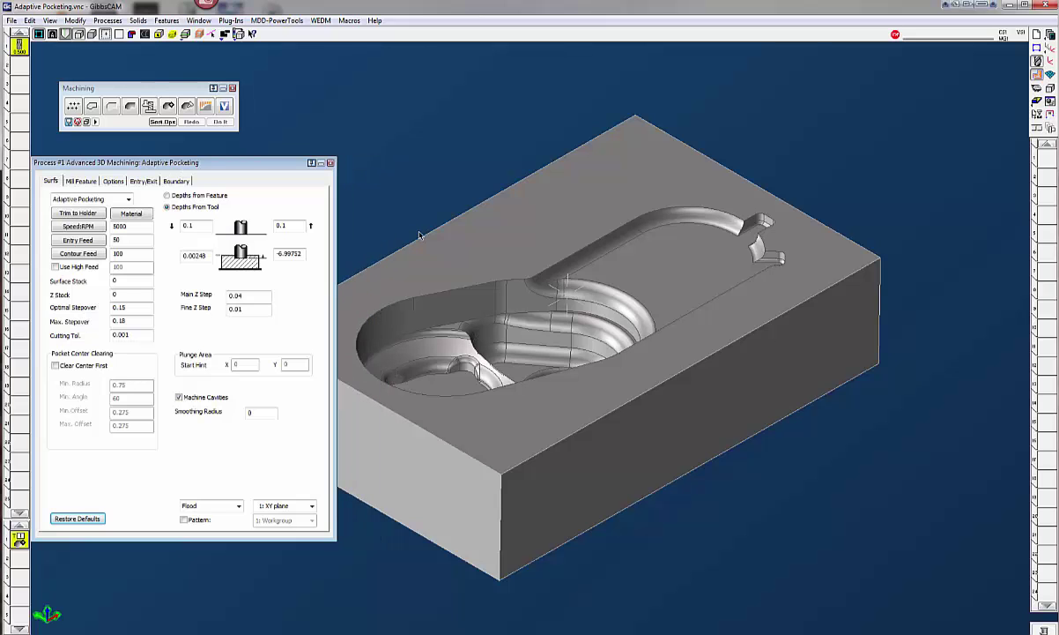
{"action": "middle_click_drag", "start_coordinate": [450, 299], "coordinate": [518, 261]}
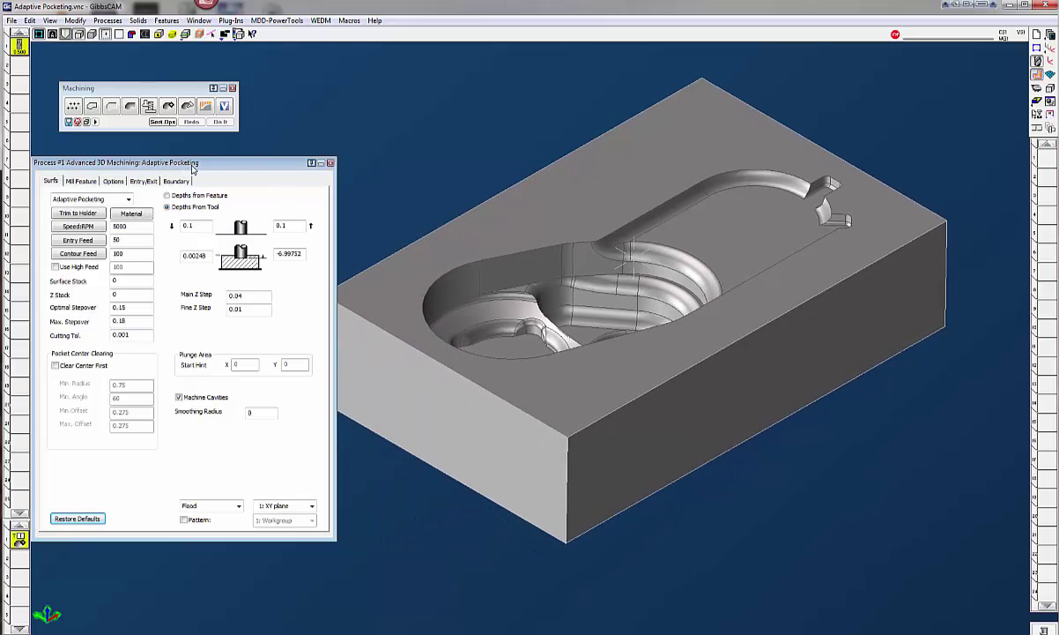
{"action": "left_click_drag", "start_coordinate": [193, 170], "coordinate": [245, 171]}
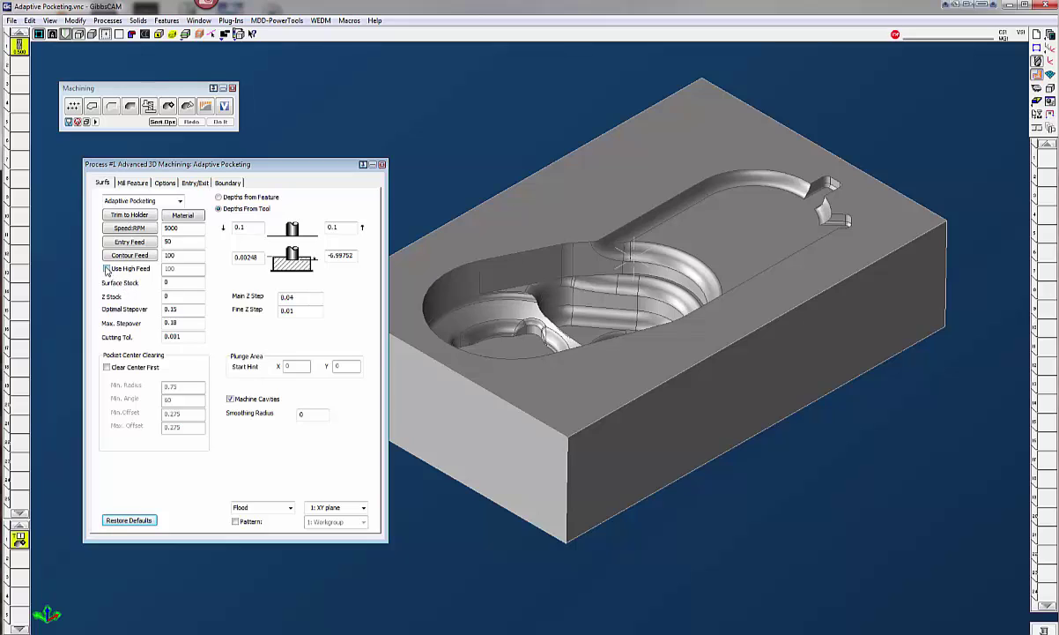
Step: Enable Use High Feed at 100, set the surface stock to 0.03, and enable Clear Center First
{"action": "left_click", "coordinate": [107, 269]}
{"action": "left_click", "coordinate": [176, 269]}
{"action": "key", "text": "Tab"}
{"action": "type", "text": ".03"}
{"action": "left_click", "coordinate": [108, 366]}
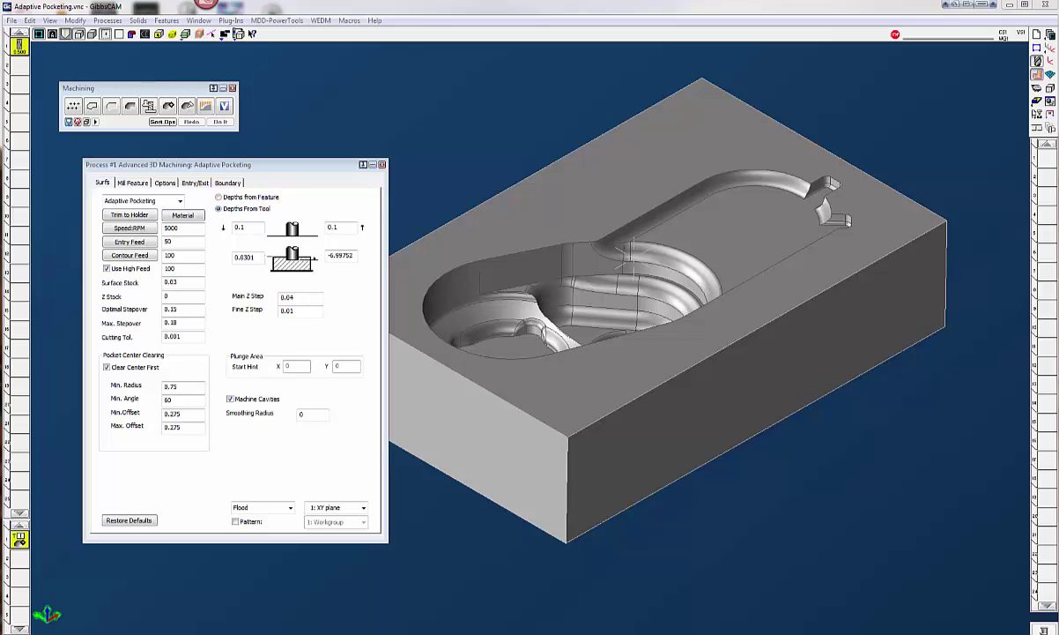
{"action": "left_click", "coordinate": [177, 386]}
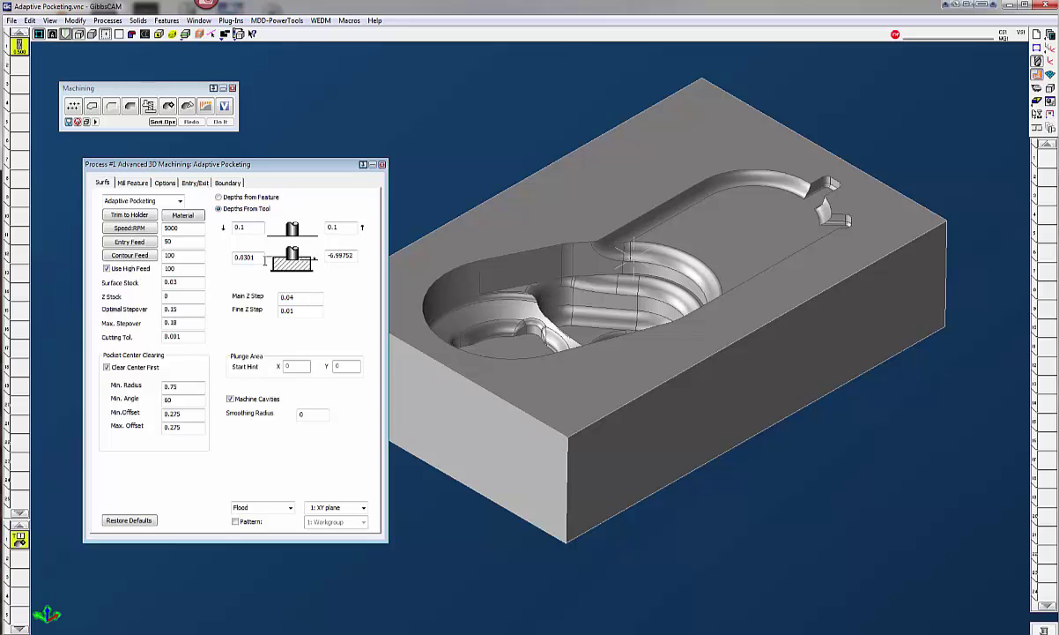
Step: Set the pocketing process's top surface Z to 0 and its final depth to -3.35
{"action": "left_click_drag", "start_coordinate": [257, 257], "coordinate": [195, 259]}
{"action": "type", "text": "0"}
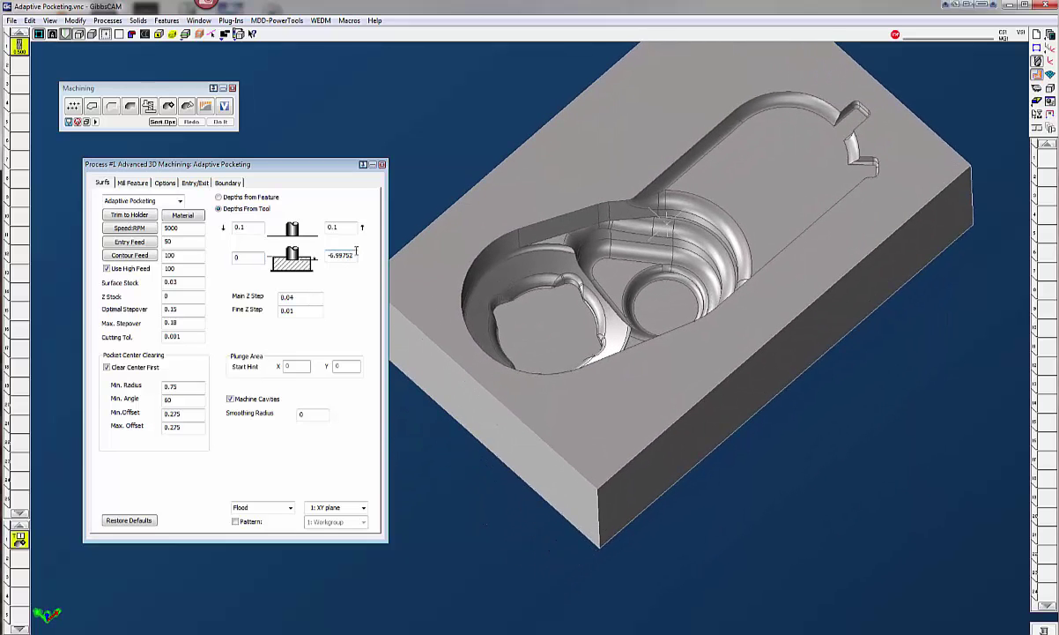
{"action": "double_click", "coordinate": [341, 255]}
{"action": "type", "text": "-2.3622"}
{"action": "left_click", "coordinate": [616, 276]}
{"action": "left_click", "coordinate": [661, 308]}
{"action": "key", "text": "BackSpace"}
{"action": "key", "text": "BackSpace"}
{"action": "key", "text": "BackSpace"}
Step: Review the Main Z Step and the Mill Feature, Options, Entry/Exit and Boundary settings, and close the process
{"action": "left_click_drag", "start_coordinate": [303, 297], "coordinate": [273, 295]}
{"action": "double_click", "coordinate": [280, 297]}
{"action": "left_click", "coordinate": [131, 183]}
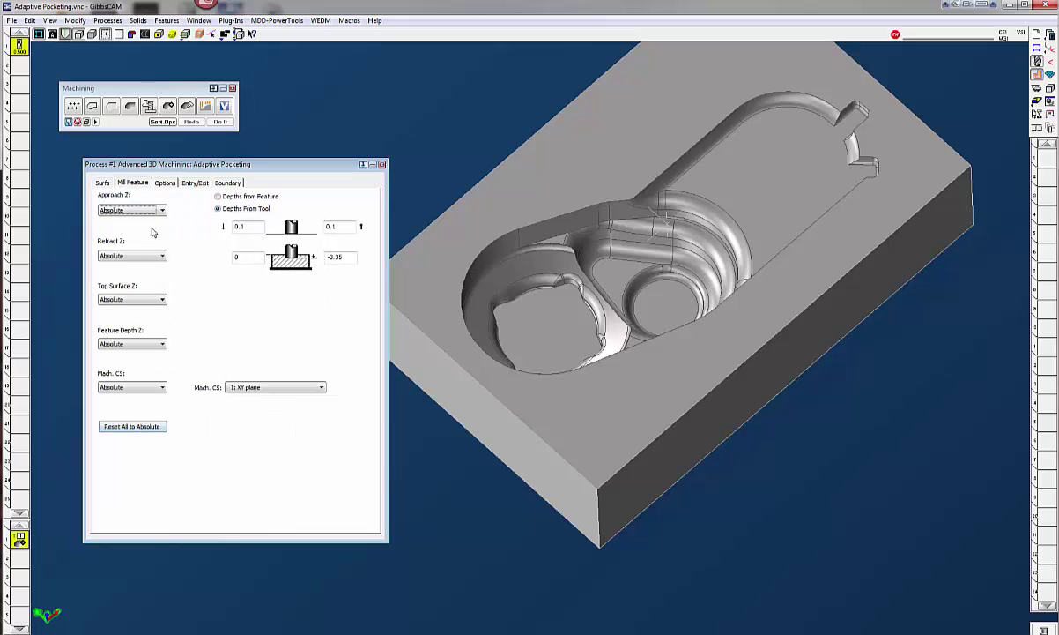
{"action": "left_click", "coordinate": [164, 183]}
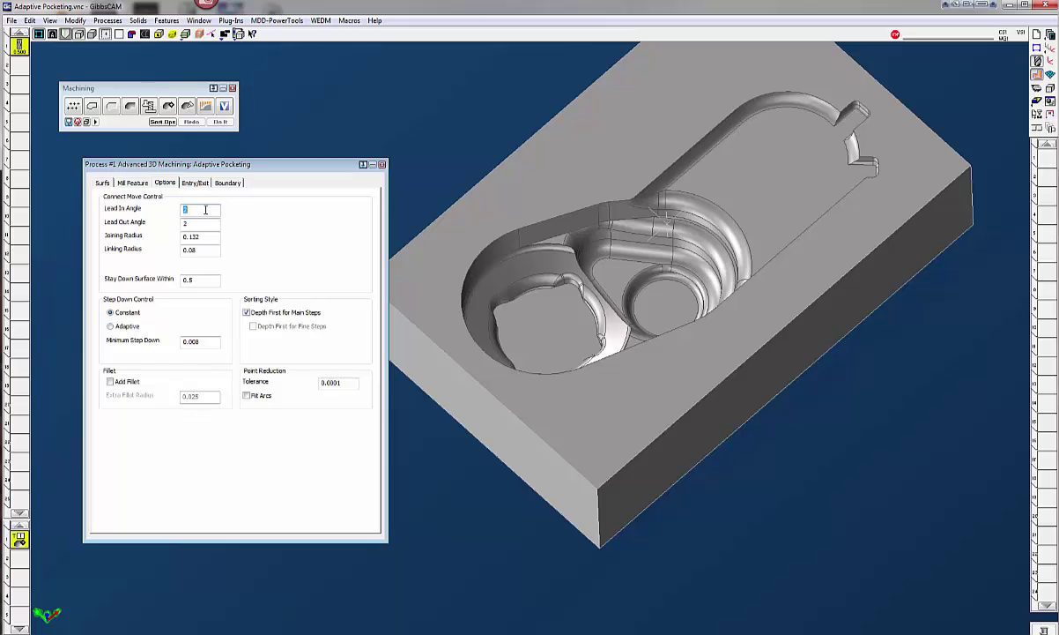
{"action": "left_click", "coordinate": [196, 184]}
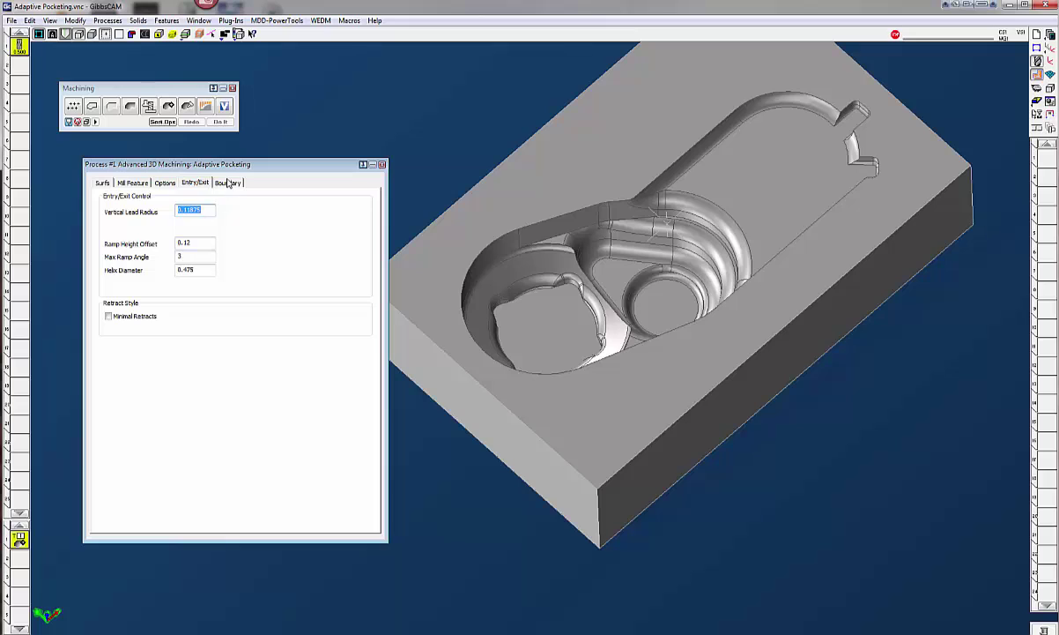
{"action": "left_click", "coordinate": [228, 184]}
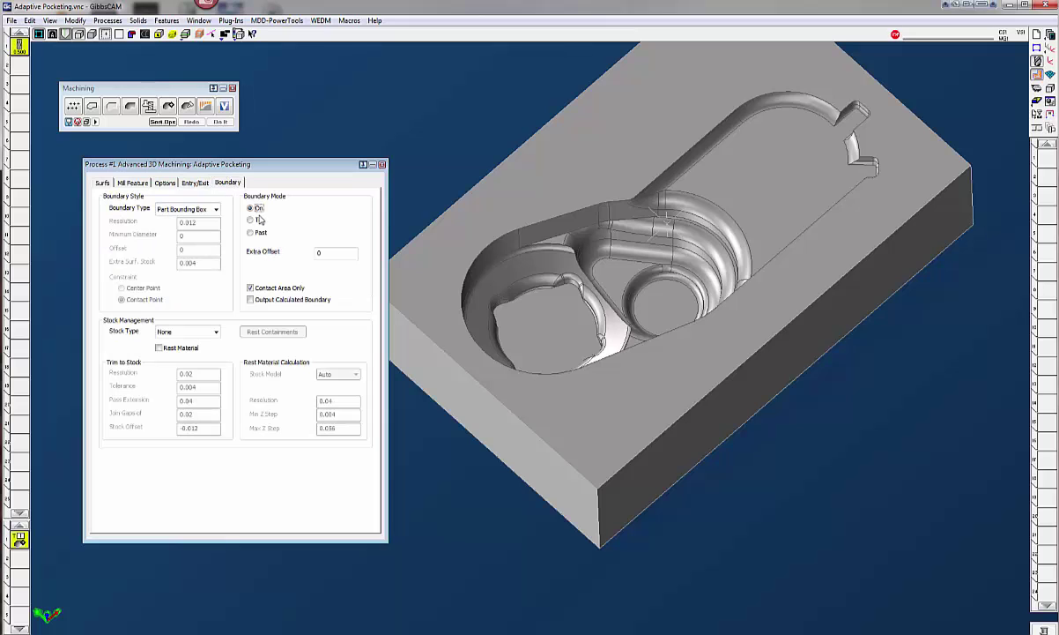
{"action": "left_click", "coordinate": [382, 165]}
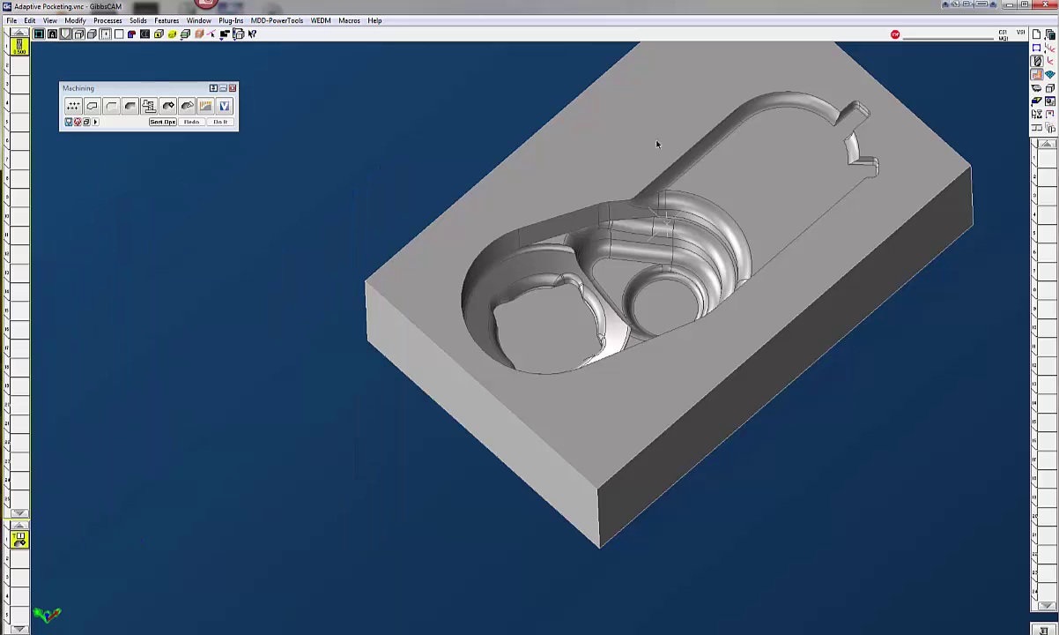
Step: Select the solid block in isometric view and generate its Adaptive Pocketing toolpath
{"action": "left_click", "coordinate": [1037, 89]}
{"action": "left_click", "coordinate": [280, 99]}
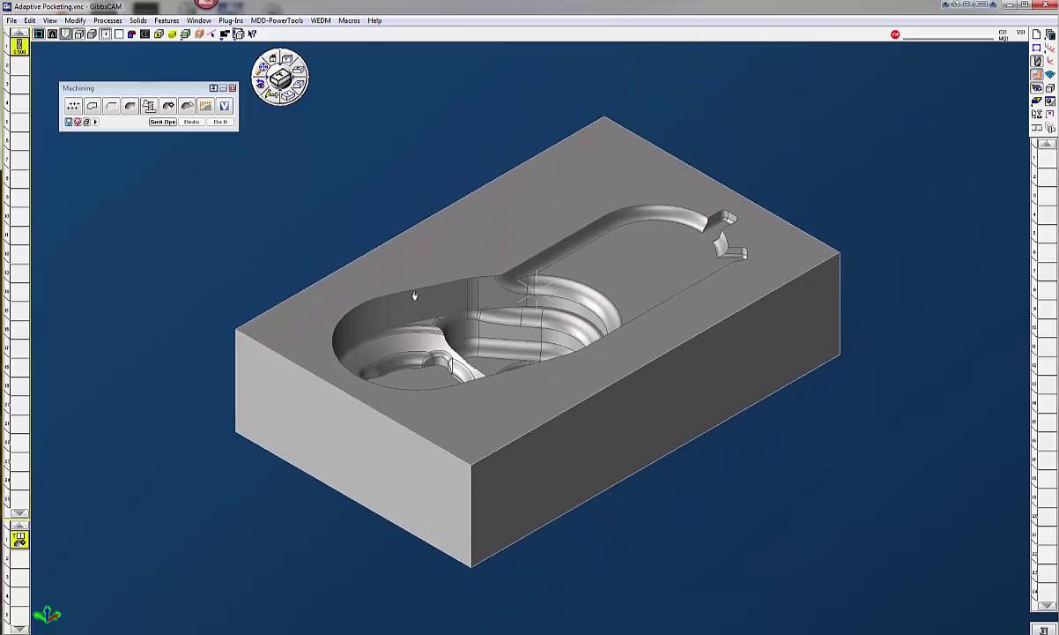
{"action": "left_click", "coordinate": [467, 295]}
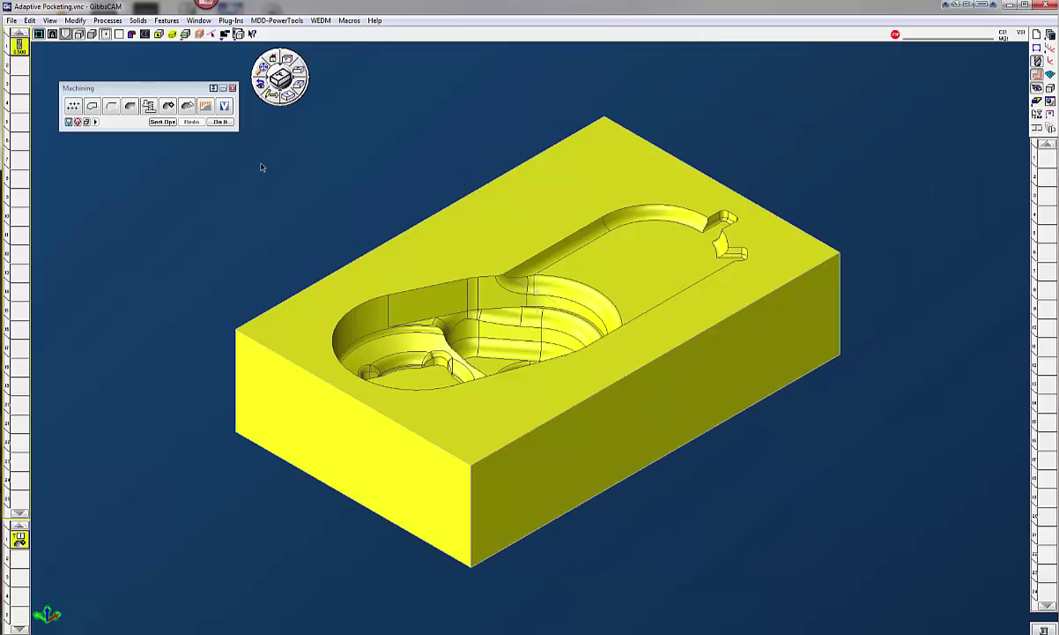
{"action": "left_click", "coordinate": [220, 121]}
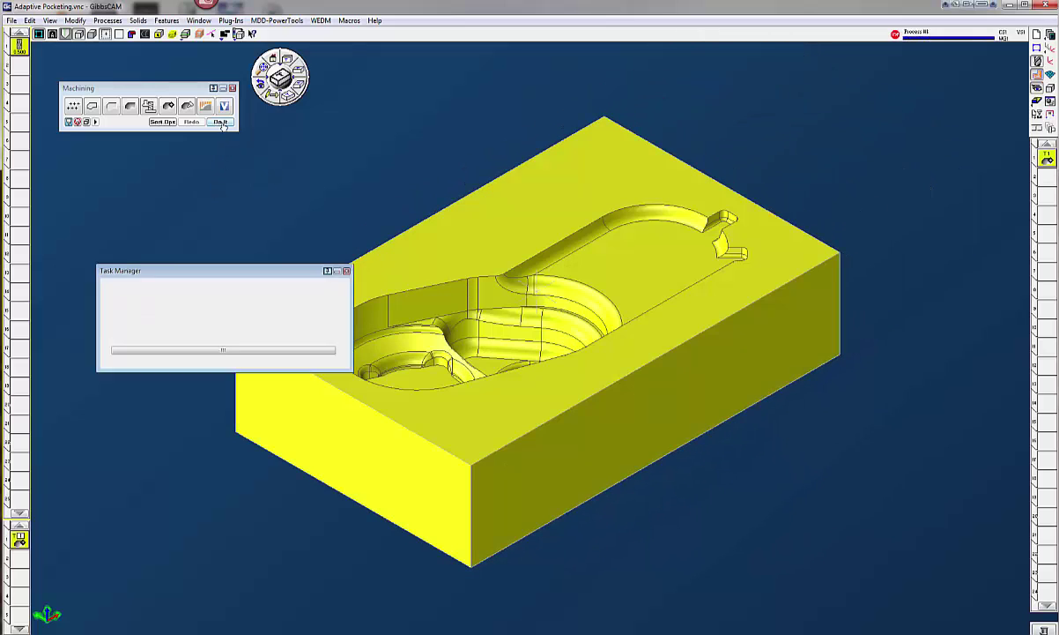
{"action": "left_click_drag", "start_coordinate": [273, 264], "coordinate": [253, 163]}
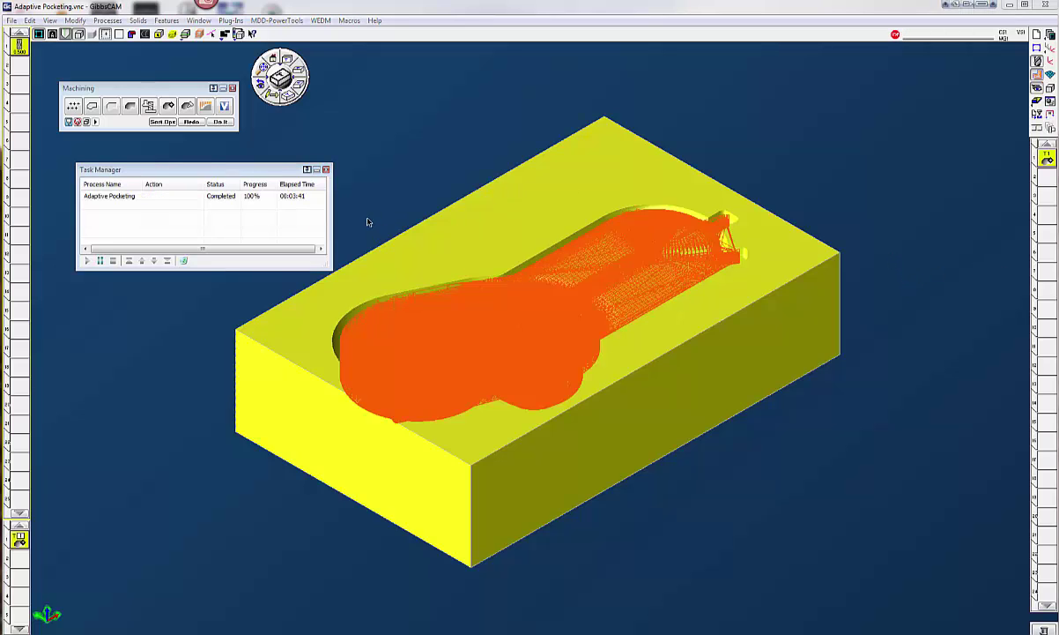
Step: Deselect the solid block and examine the generated pocketing toolpath from several angles
{"action": "left_click", "coordinate": [777, 199]}
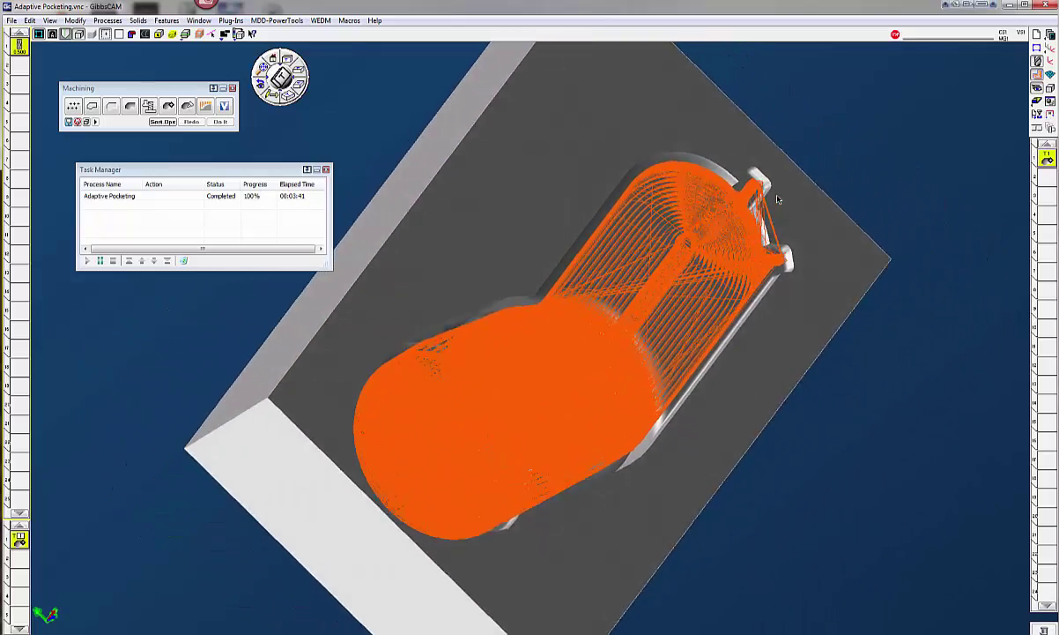
{"action": "middle_click_drag", "start_coordinate": [777, 199], "coordinate": [550, 228]}
{"action": "scroll", "coordinate": [551, 226], "scroll_direction": "down", "scroll_amount": 3}
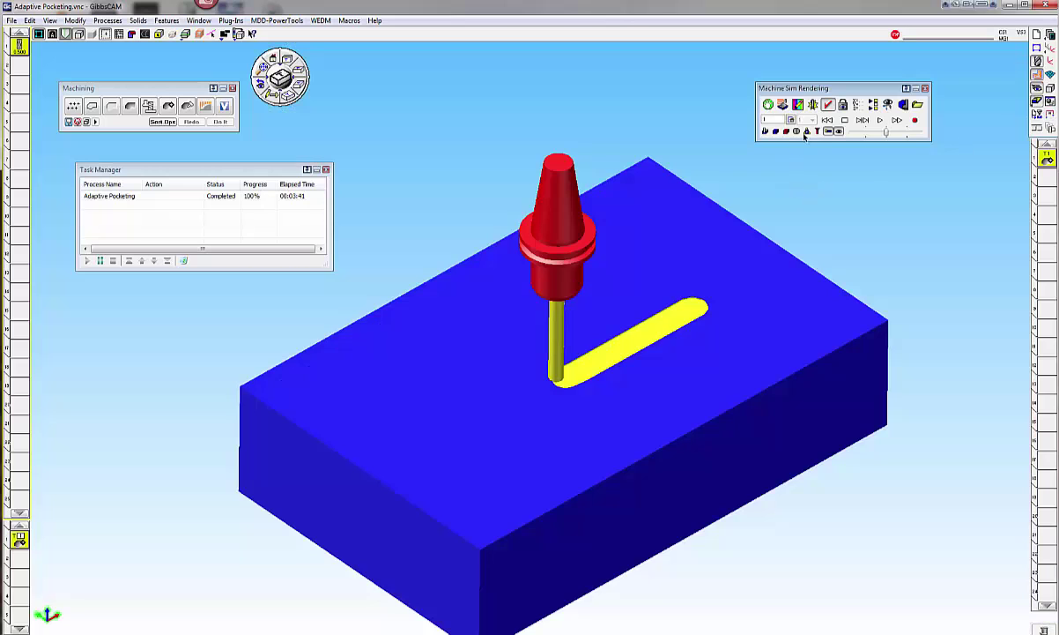
Step: Rewind the machine simulation and play the pocketing cut, starting slowly and increasing to maximum speed
{"action": "left_click", "coordinate": [827, 120]}
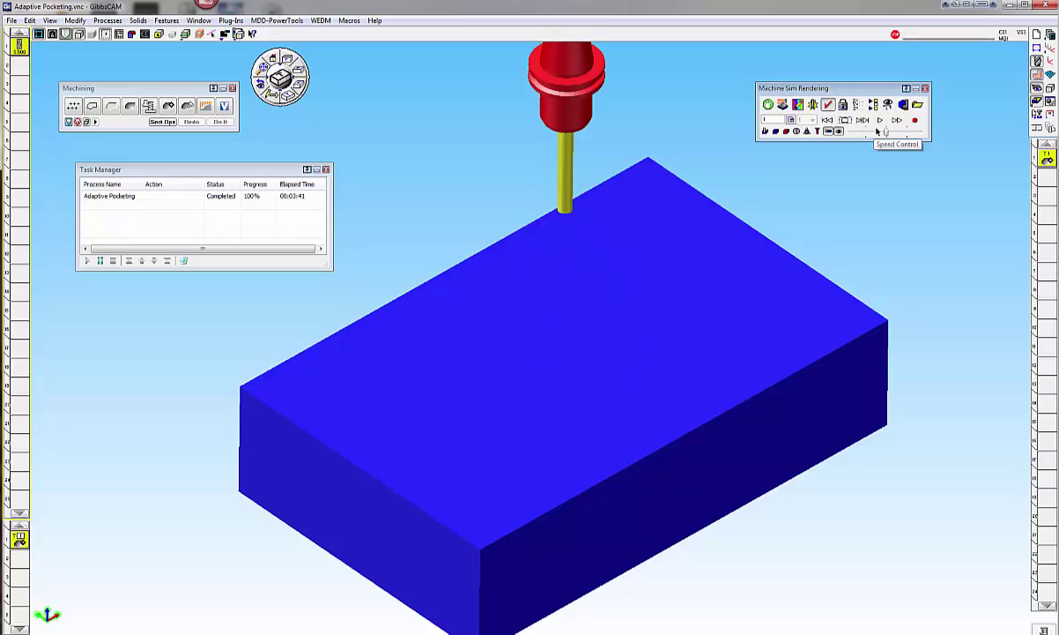
{"action": "left_click_drag", "start_coordinate": [886, 133], "coordinate": [866, 132]}
{"action": "left_click", "coordinate": [878, 121]}
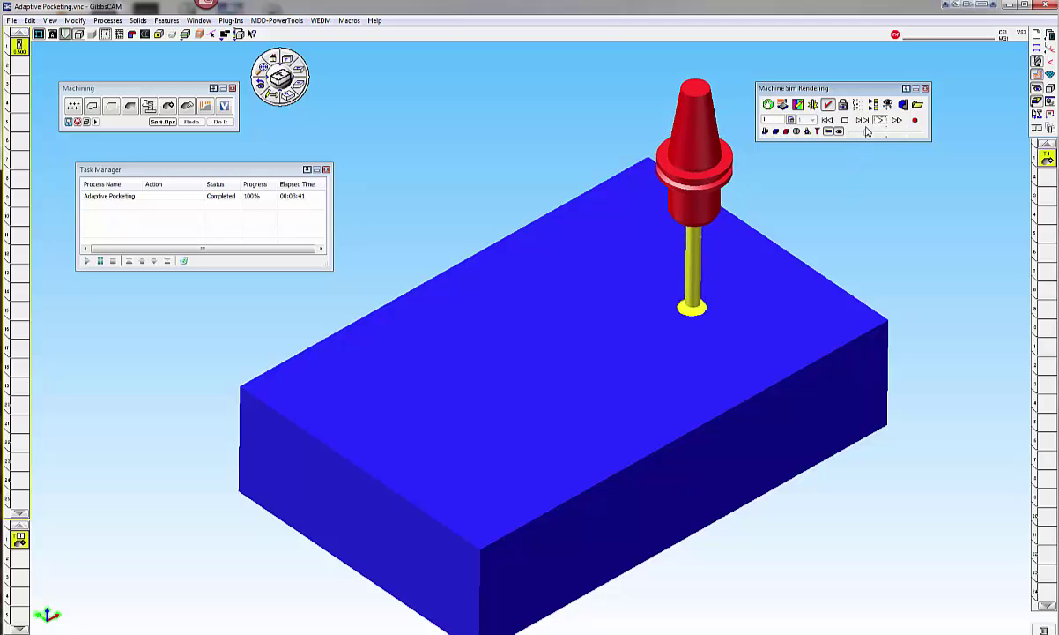
{"action": "left_click_drag", "start_coordinate": [867, 132], "coordinate": [876, 135]}
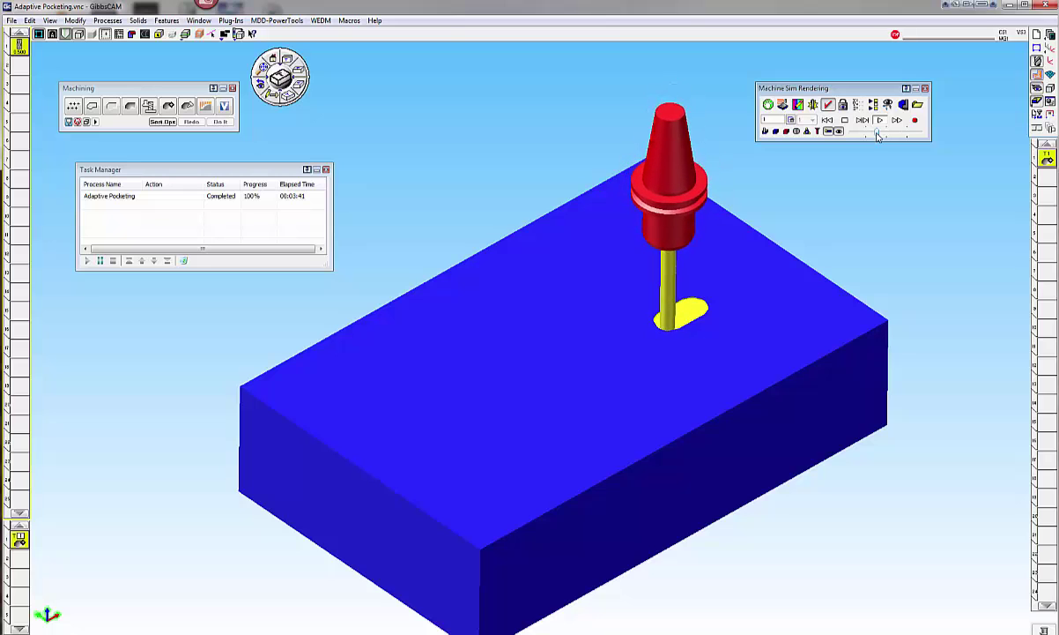
{"action": "left_click_drag", "start_coordinate": [878, 135], "coordinate": [921, 134]}
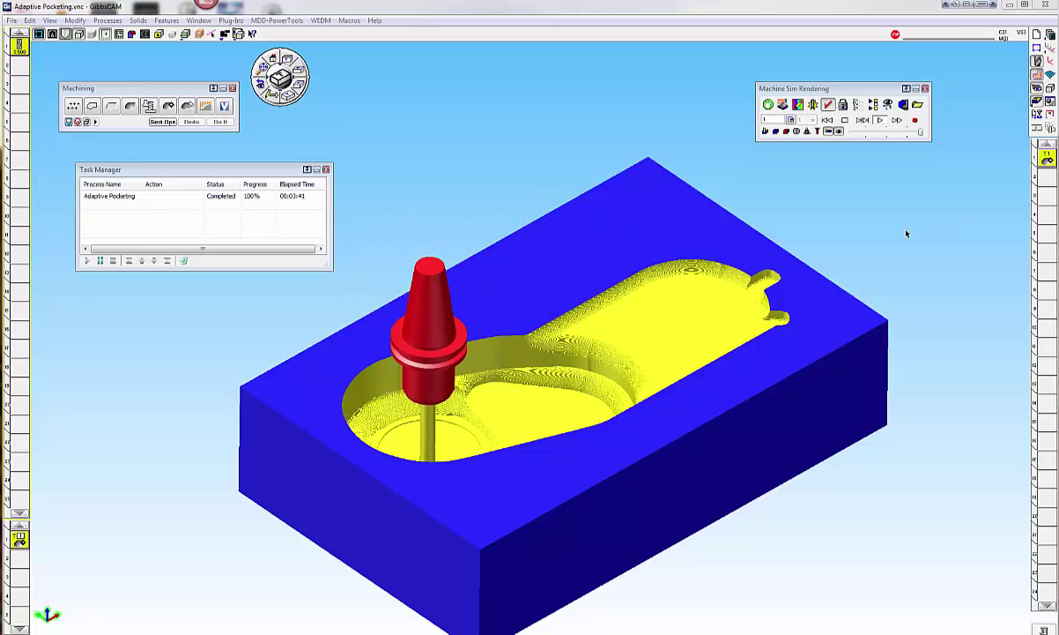
Step: Examine the cavity from several angles while the simulated tool cuts the pocket floor and walls
{"action": "key", "text": "Up"}
{"action": "key", "text": "Up"}
{"action": "key", "text": "Up"}
{"action": "key", "text": "Up"}
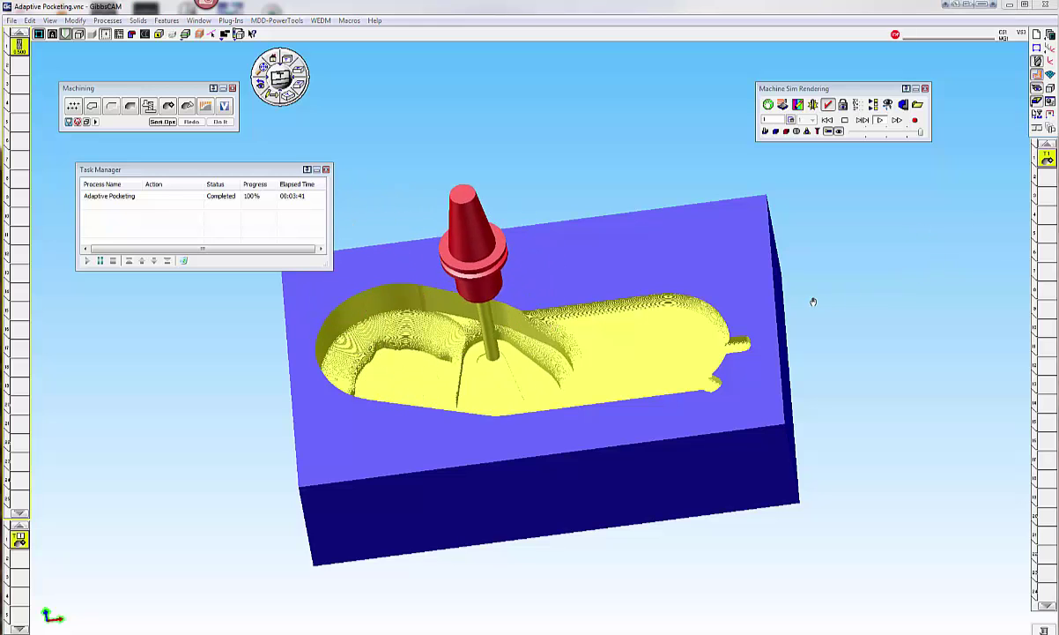
{"action": "key", "text": "Left"}
{"action": "key", "text": "Left"}
{"action": "key", "text": "Left"}
{"action": "key", "text": "Left"}
{"action": "key", "text": "Left"}
{"action": "key", "text": "Left"}
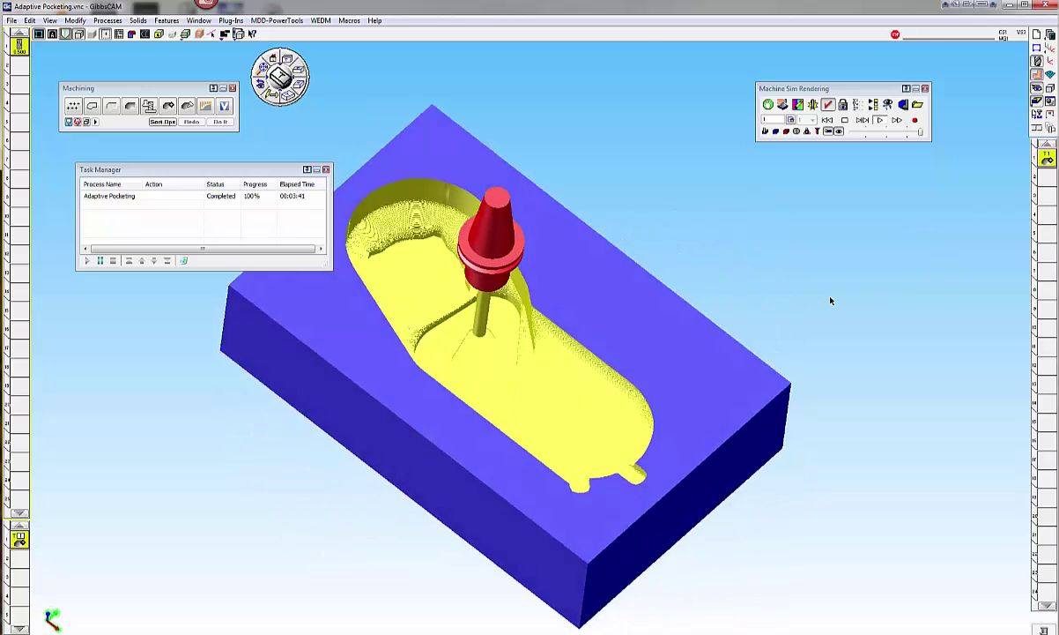
{"action": "key", "text": "Left"}
{"action": "key", "text": "Left"}
{"action": "key", "text": "Left"}
{"action": "key", "text": "Left"}
{"action": "key", "text": "Left"}
{"action": "key", "text": "Left"}
{"action": "key", "text": "Left"}
{"action": "key", "text": "Left"}
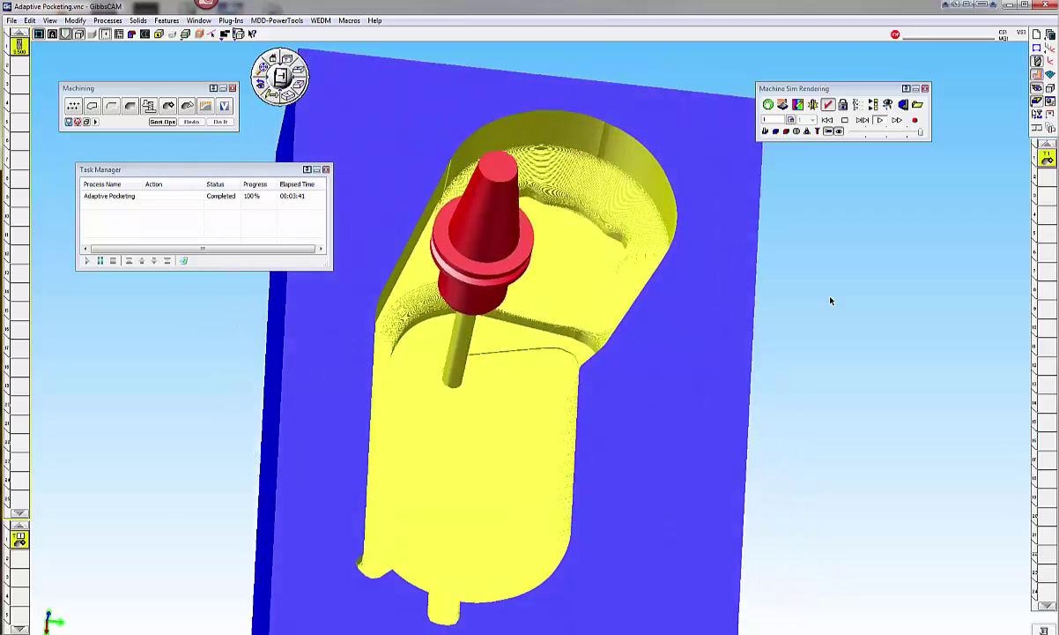
{"action": "middle_click_drag", "start_coordinate": [831, 301], "coordinate": [908, 285]}
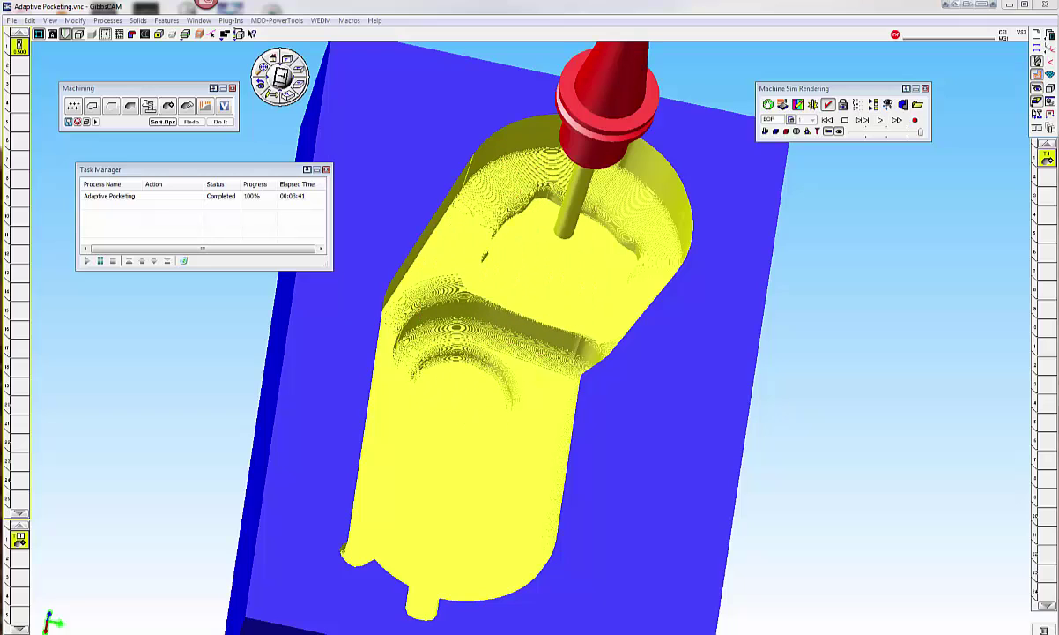
Step: Inspect the finished roughed cavity up close, checking the stepped walls and floor transitions, and view the whole pocket again
{"action": "middle_click_drag", "start_coordinate": [921, 263], "coordinate": [898, 269]}
{"action": "scroll", "coordinate": [898, 268], "scroll_direction": "up", "scroll_amount": 8}
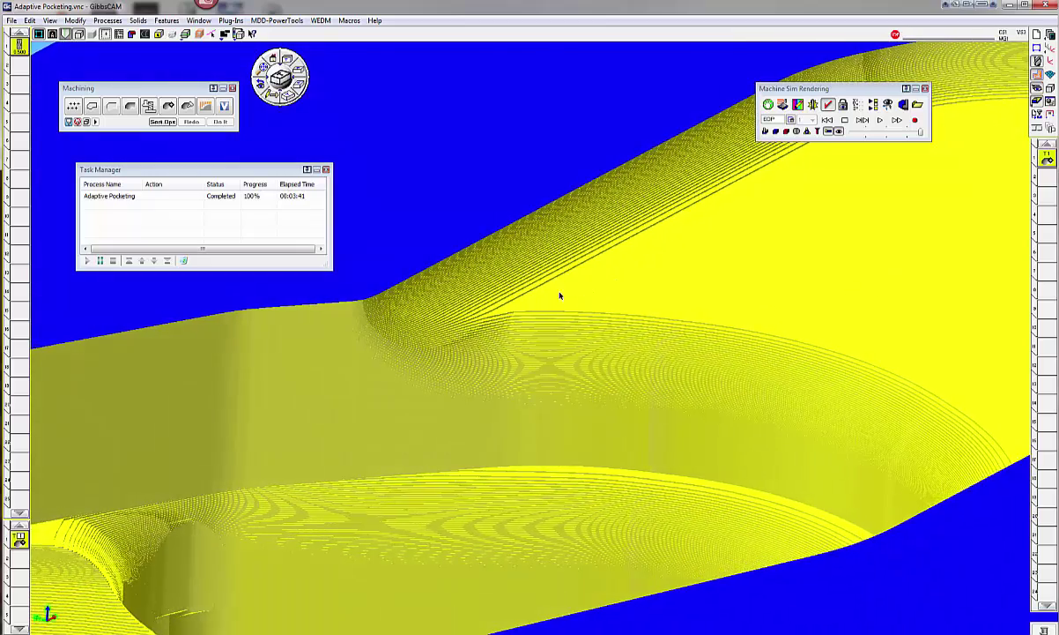
{"action": "middle_click_drag", "start_coordinate": [531, 371], "coordinate": [698, 255]}
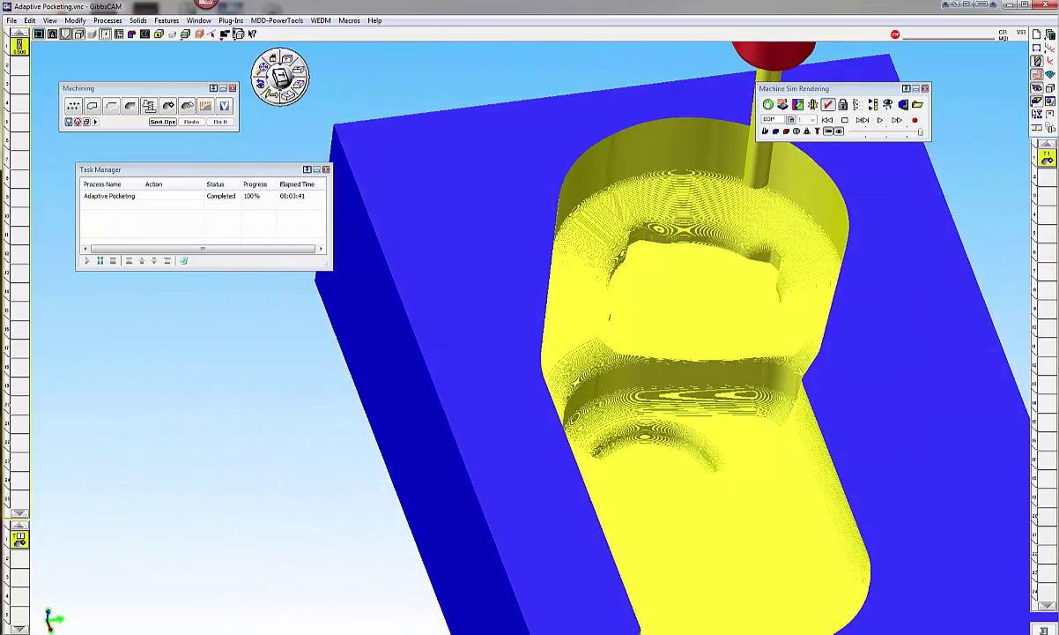